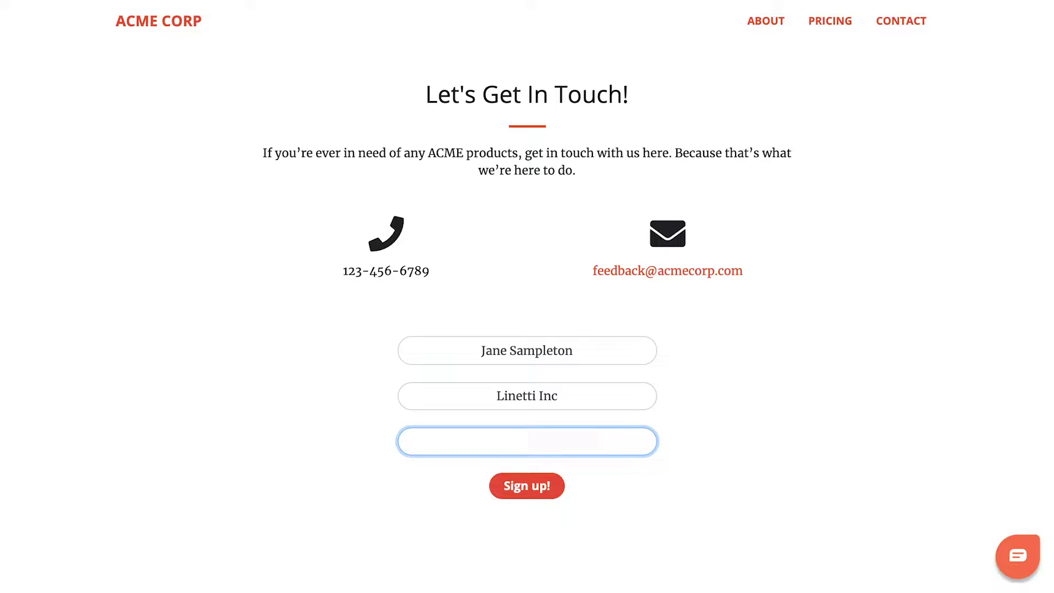
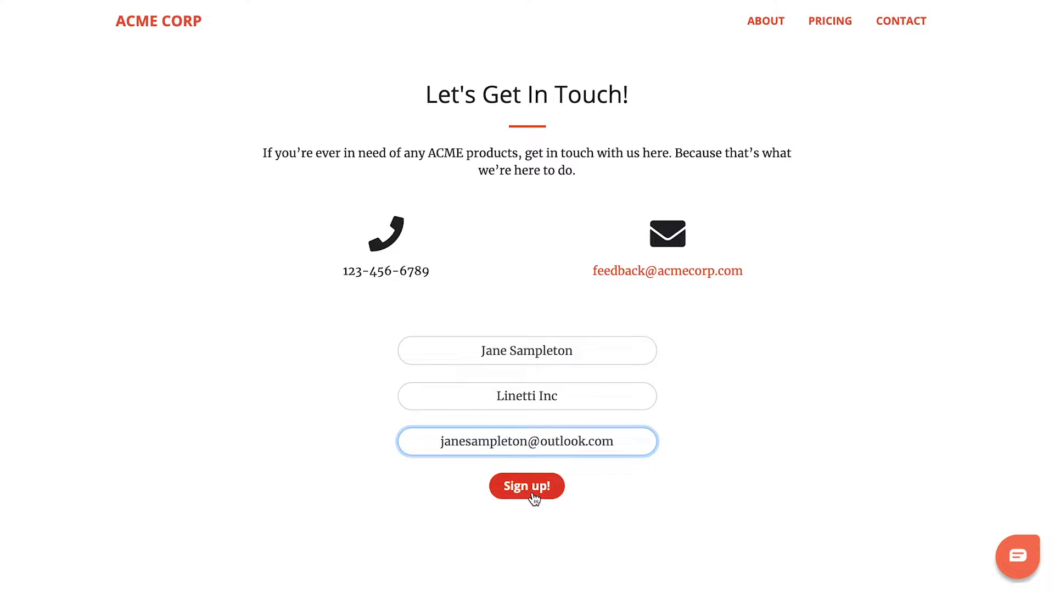
Submit the ACME Corp sign-up form and request a Freshsales demo with the email address.
{"action": "left_click", "coordinate": [534, 498]}
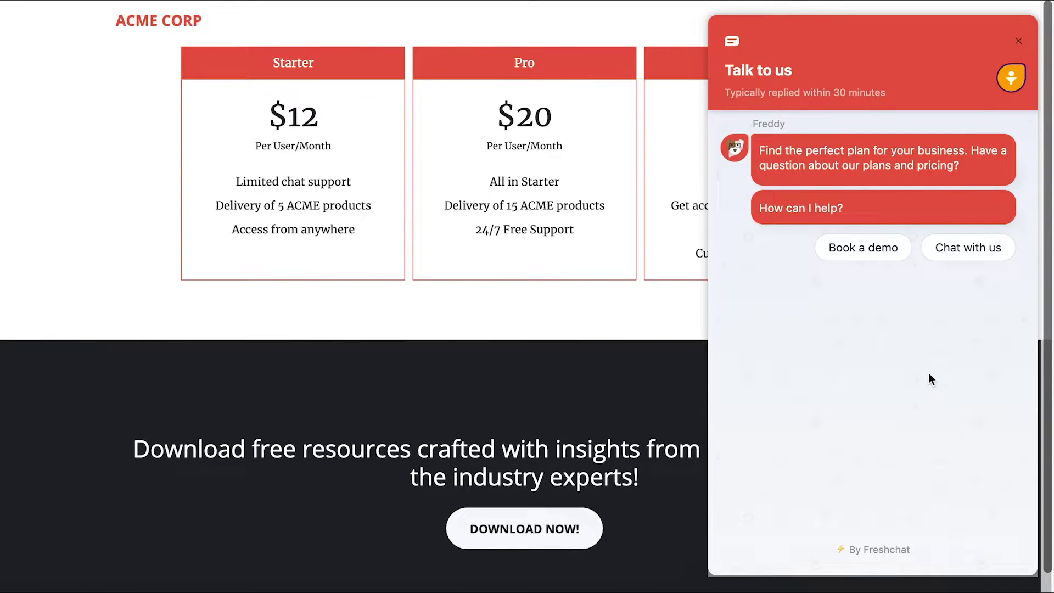
{"action": "left_click", "coordinate": [879, 257]}
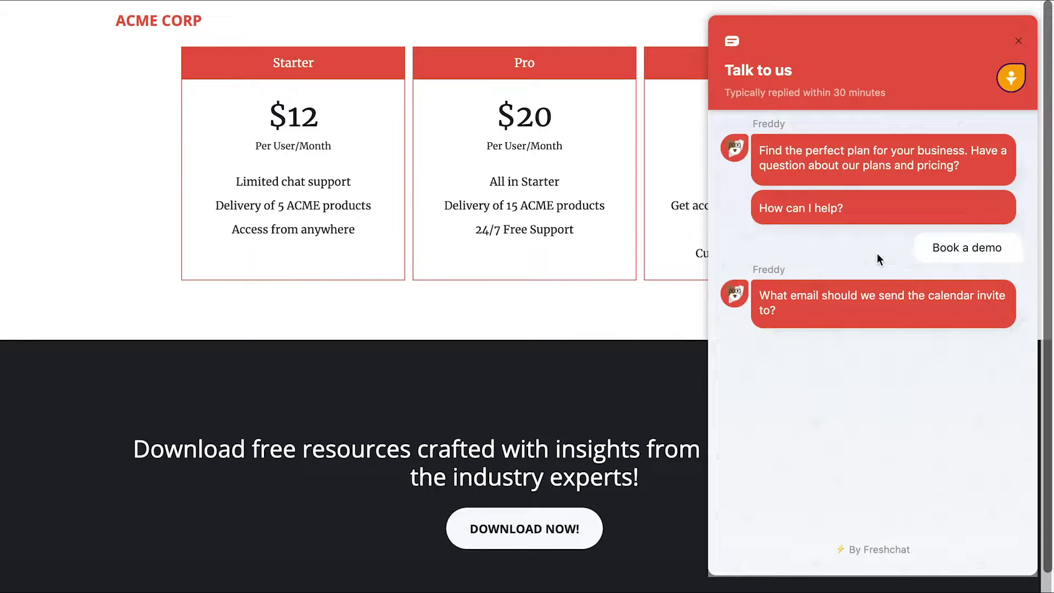
{"action": "key", "text": "Return"}
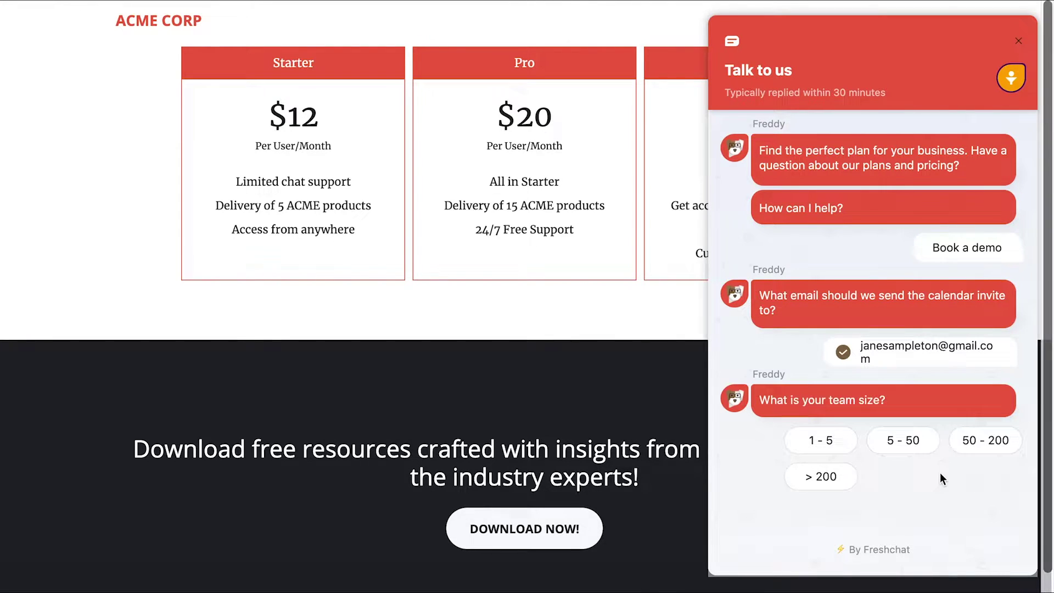
Book the demo for team size 5 - 50 at 11:00–11:30 and confirm it.
{"action": "left_click", "coordinate": [895, 440]}
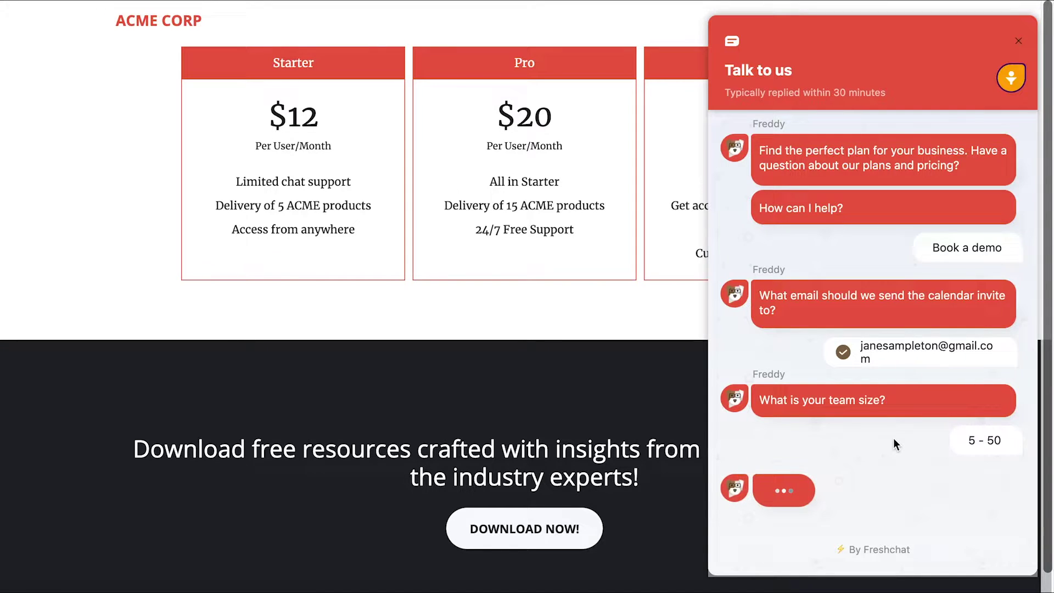
{"action": "left_click", "coordinate": [894, 456]}
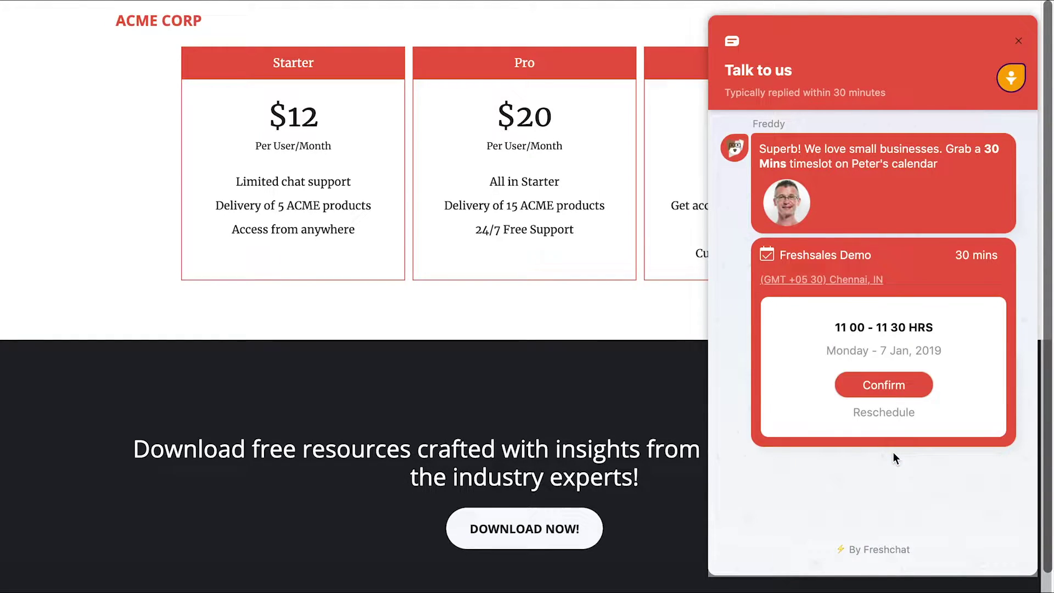
{"action": "left_click", "coordinate": [892, 386]}
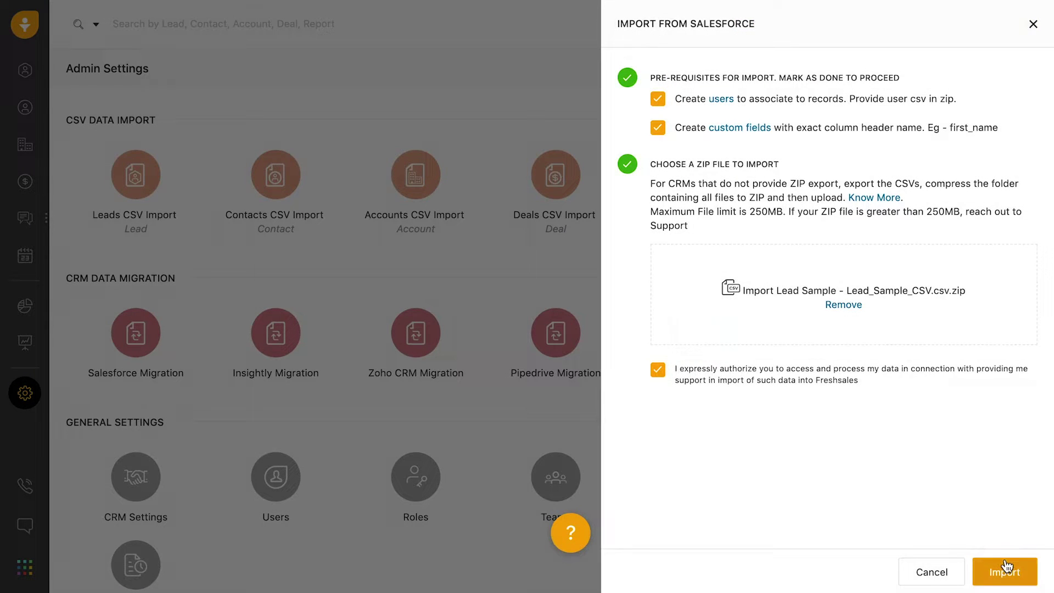
Start the Salesforce migration and save the owner-filtered leads as the 'Jake's Leads' view.
{"action": "left_click", "coordinate": [1006, 567]}
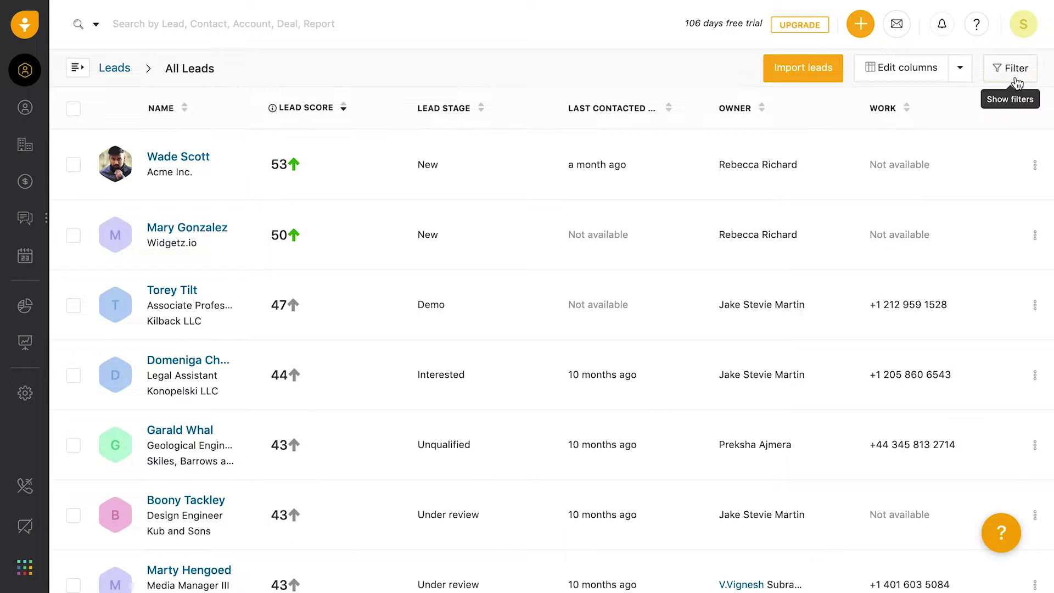
{"action": "left_click", "coordinate": [993, 69]}
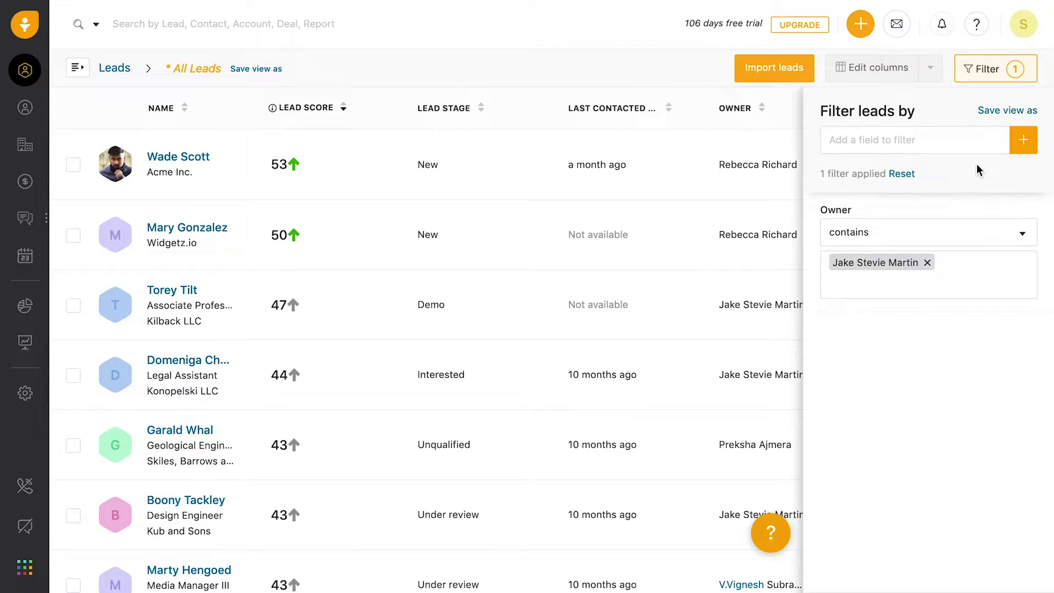
{"action": "left_click", "coordinate": [1008, 110]}
{"action": "type", "text": "Jake's Leads"}
{"action": "left_click", "coordinate": [716, 200]}
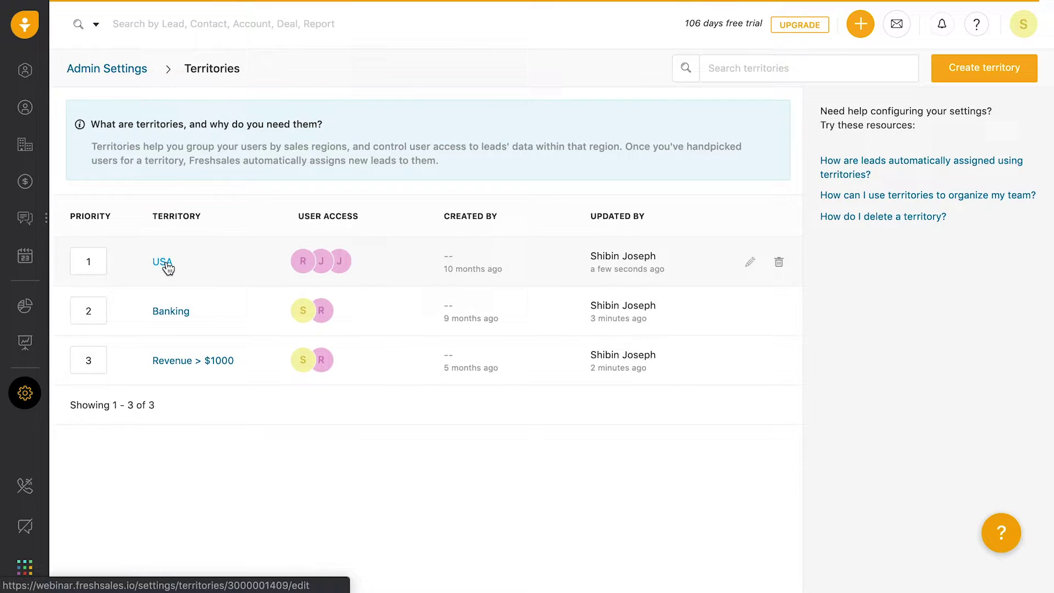
Open the USA territory from the Territories list in the Edit territory form.
{"action": "left_click", "coordinate": [169, 268]}
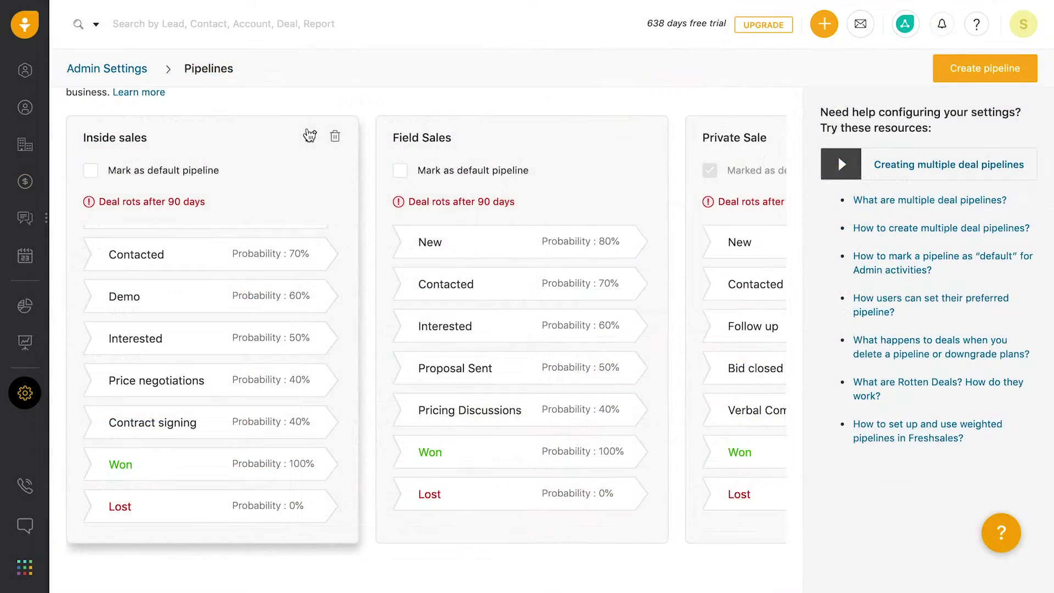
Edit the Inside sales pipeline's stages and probabilities and save the changes.
{"action": "left_click", "coordinate": [310, 136]}
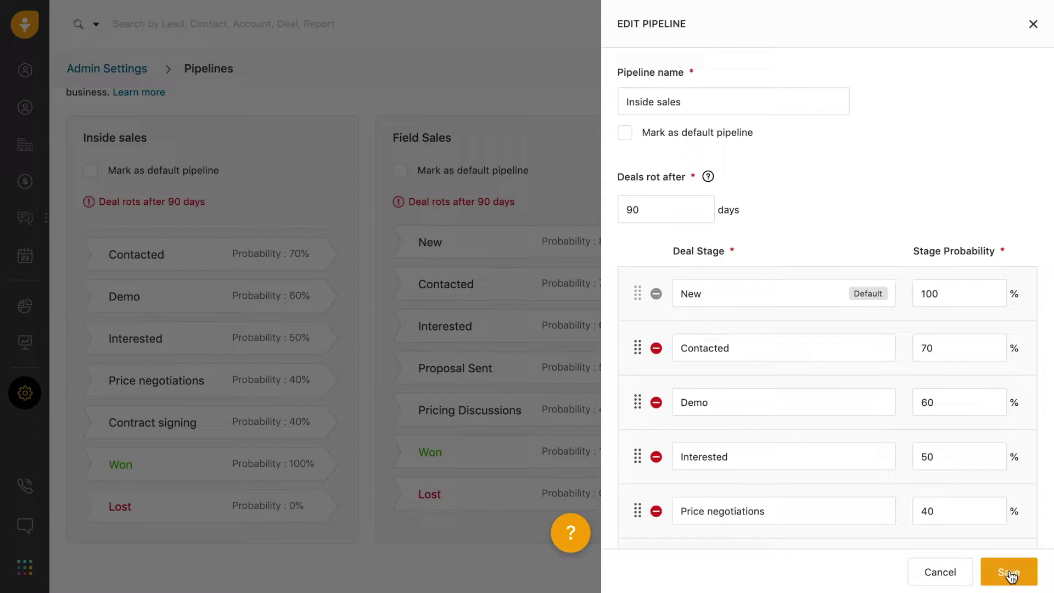
{"action": "left_click", "coordinate": [1010, 572]}
{"action": "scroll", "coordinate": [692, 552], "scroll_direction": "right", "scroll_amount": 3}
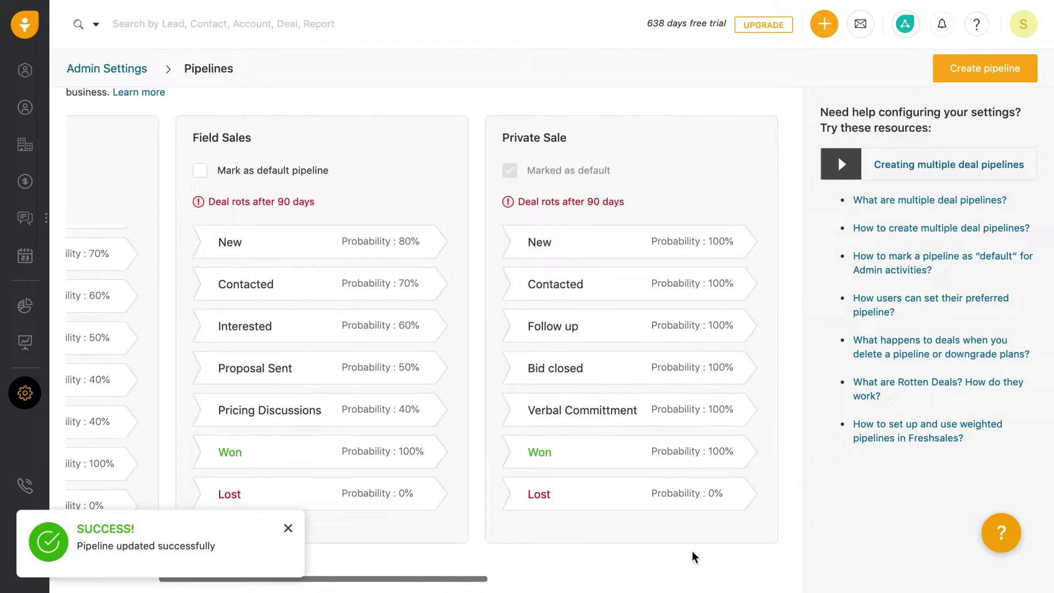
{"action": "scroll", "coordinate": [692, 552], "scroll_direction": "right", "scroll_amount": 2}
{"action": "scroll", "coordinate": [692, 552], "scroll_direction": "right", "scroll_amount": 3}
{"action": "scroll", "coordinate": [692, 553], "scroll_direction": "right", "scroll_amount": 2}
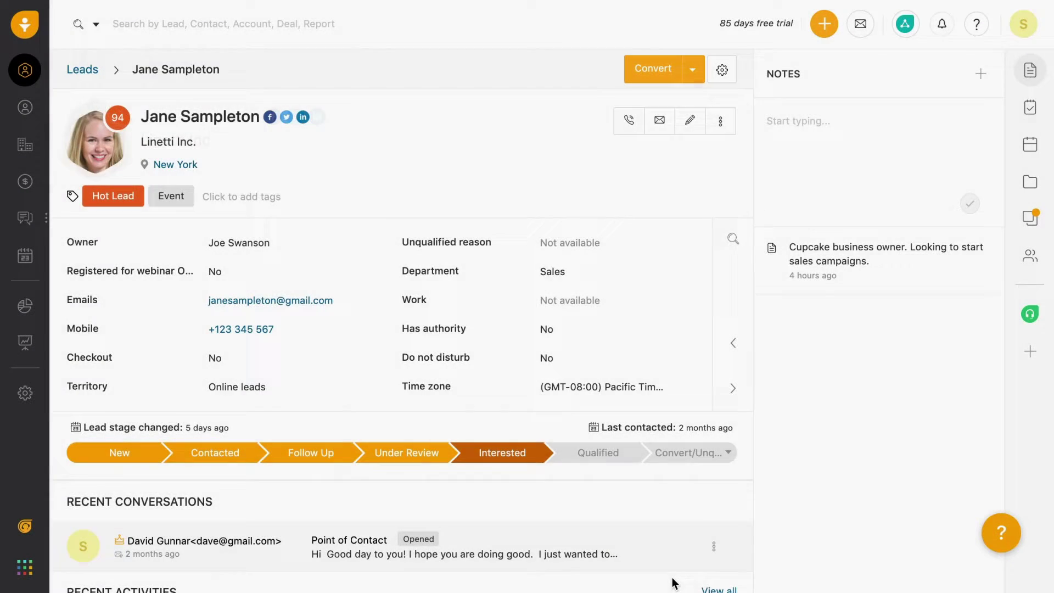
{"action": "scroll", "coordinate": [672, 584], "scroll_direction": "down", "scroll_amount": 5}
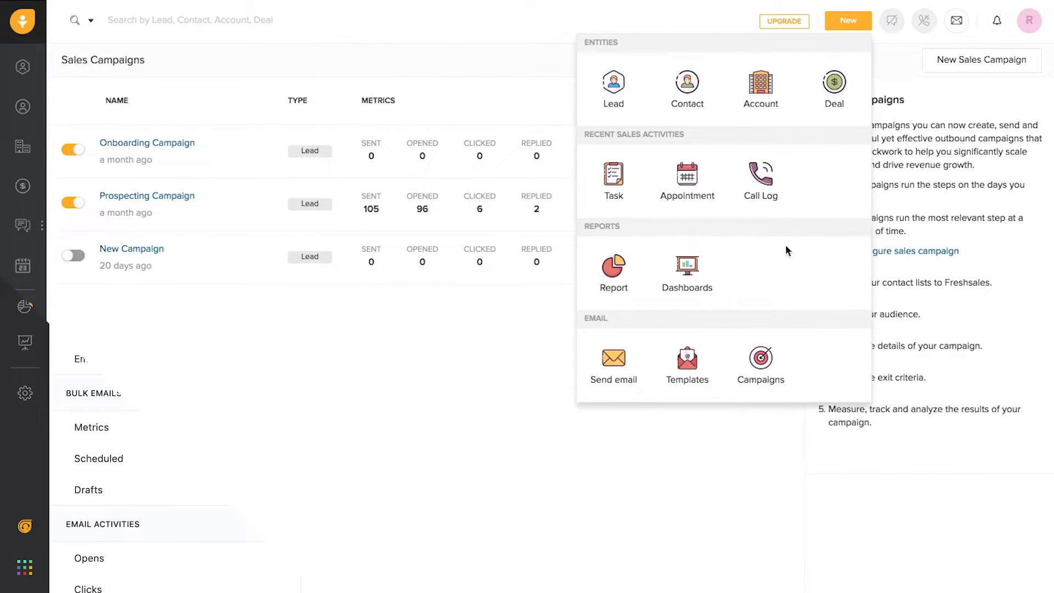
Call Jane Sampleton's mobile and save a call note saying the call went well.
{"action": "left_click", "coordinate": [764, 357]}
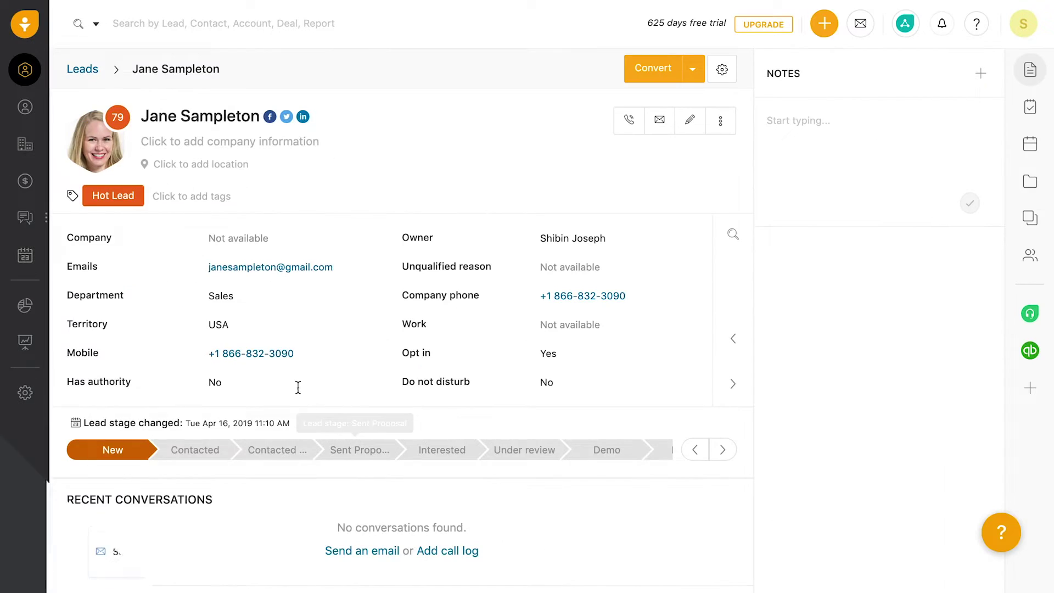
{"action": "left_click", "coordinate": [277, 360]}
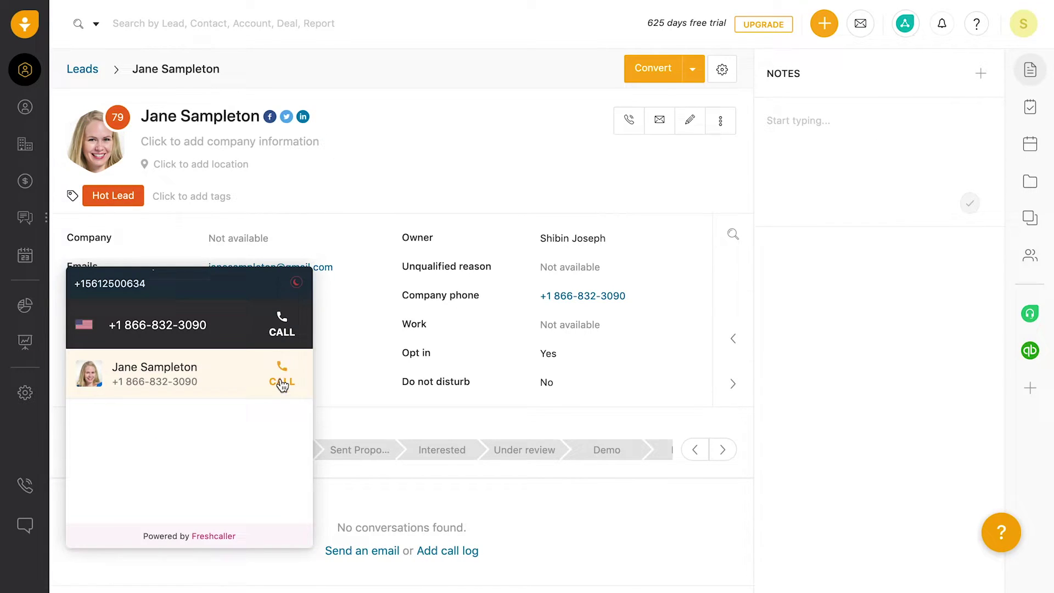
{"action": "left_click", "coordinate": [281, 376]}
{"action": "left_click", "coordinate": [292, 528]}
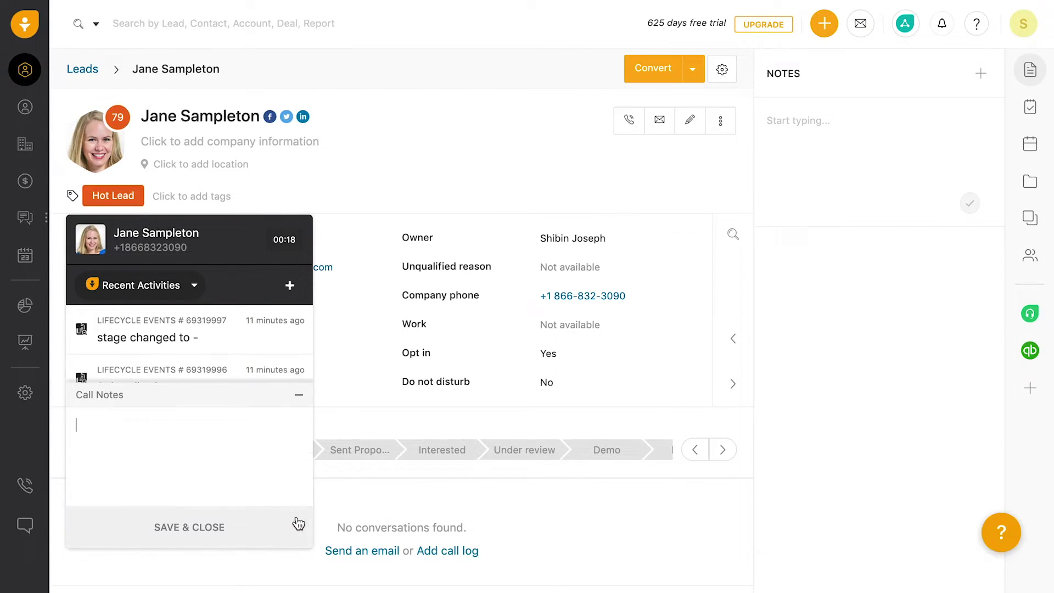
{"action": "type", "text": "Call went well, moving to the next stage."}
{"action": "left_click", "coordinate": [241, 530]}
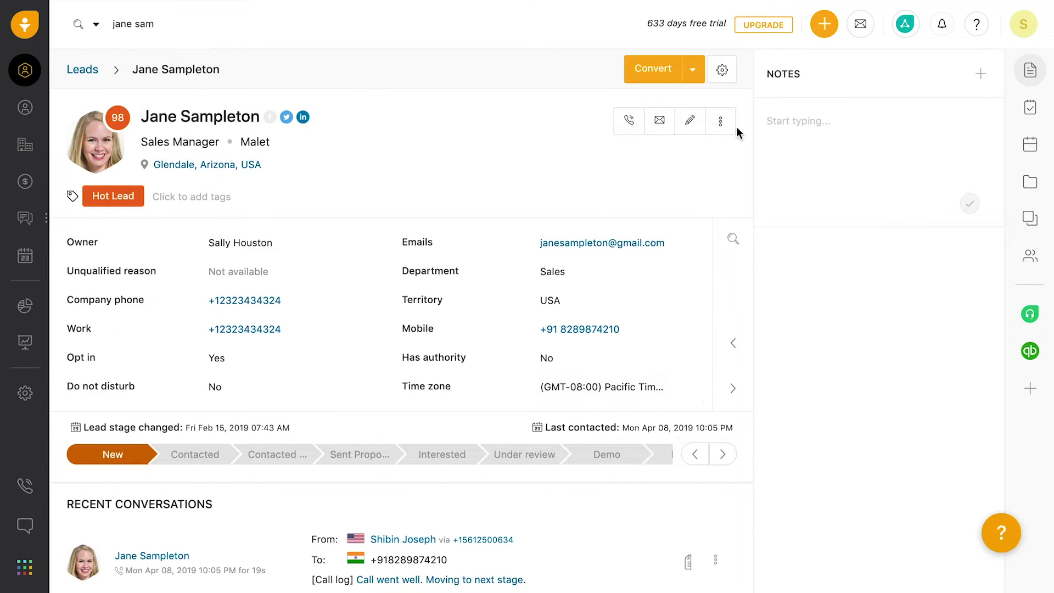
Draft an SMS reminding the lead of the 4 PM meeting, then list open tasks.
{"action": "left_click", "coordinate": [725, 125]}
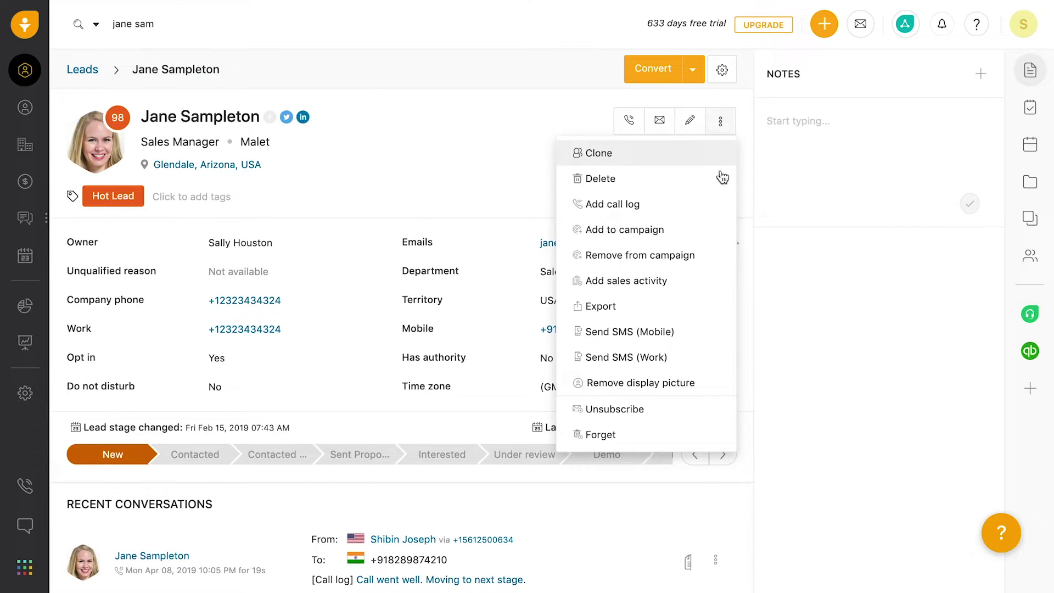
{"action": "left_click", "coordinate": [676, 337]}
{"action": "left_click", "coordinate": [692, 480]}
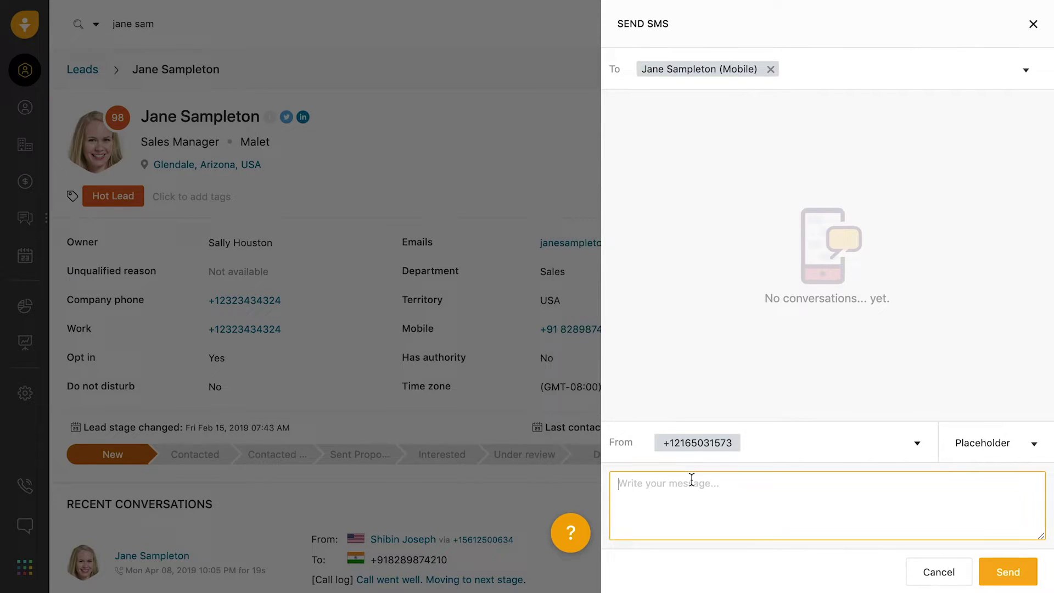
{"action": "type", "text": "Reminder for your 4 PM meeting"}
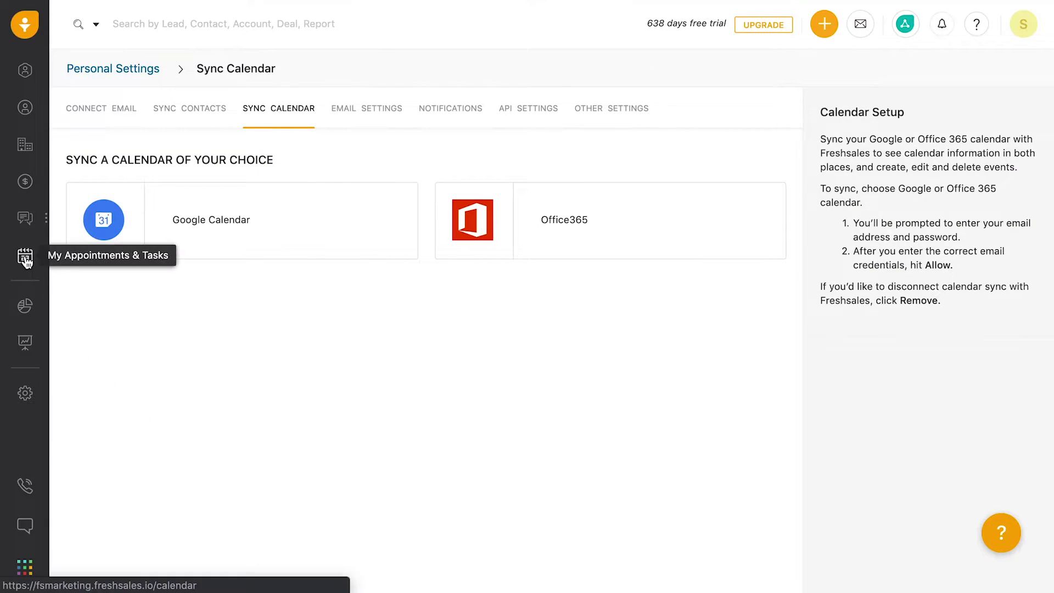
{"action": "left_click", "coordinate": [25, 257]}
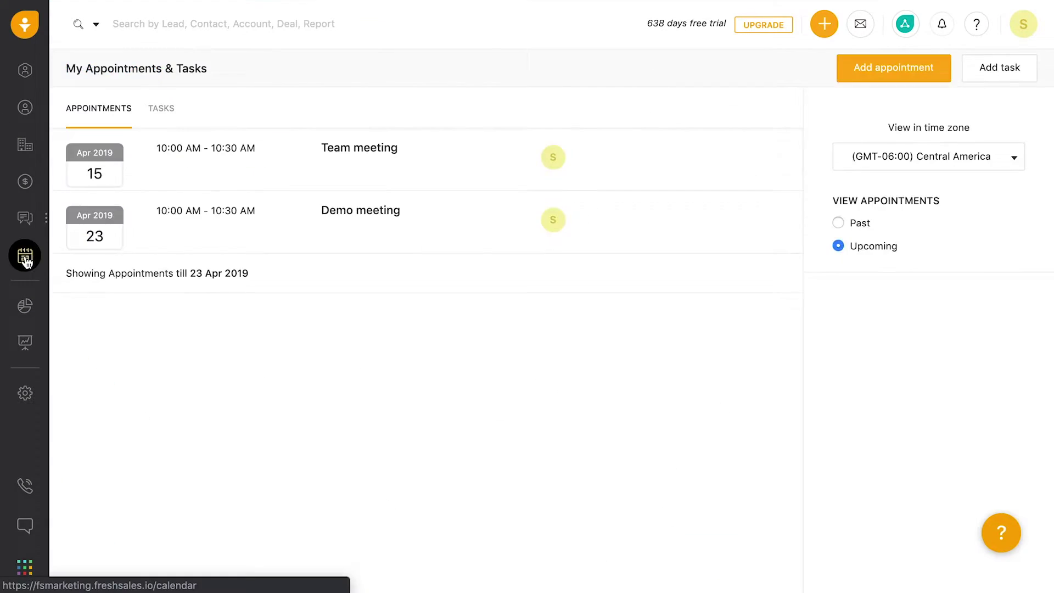
{"action": "left_click", "coordinate": [164, 111]}
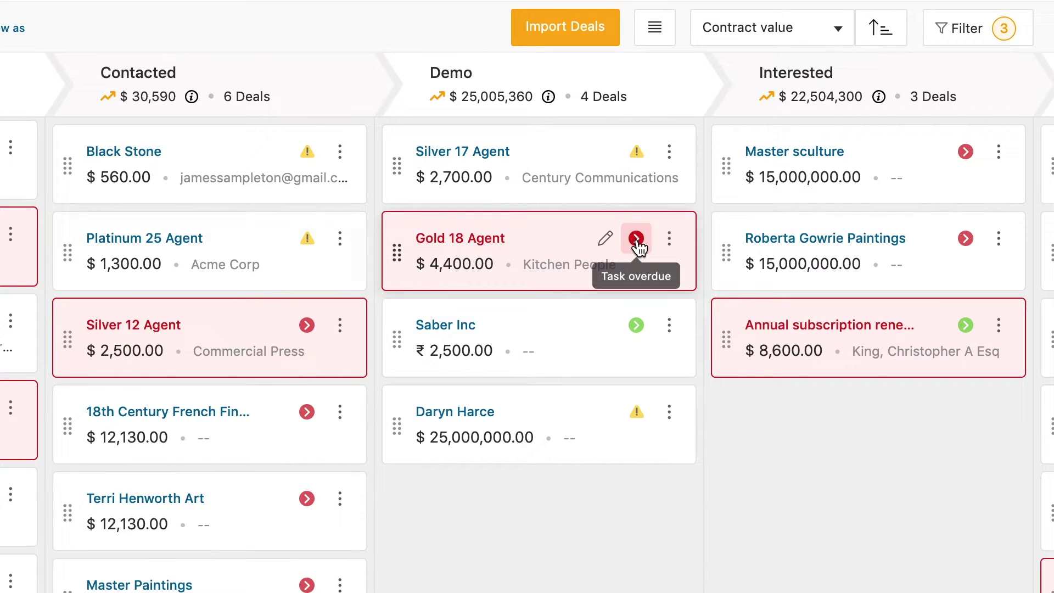
{"action": "mouse_move", "coordinate": [636, 327]}
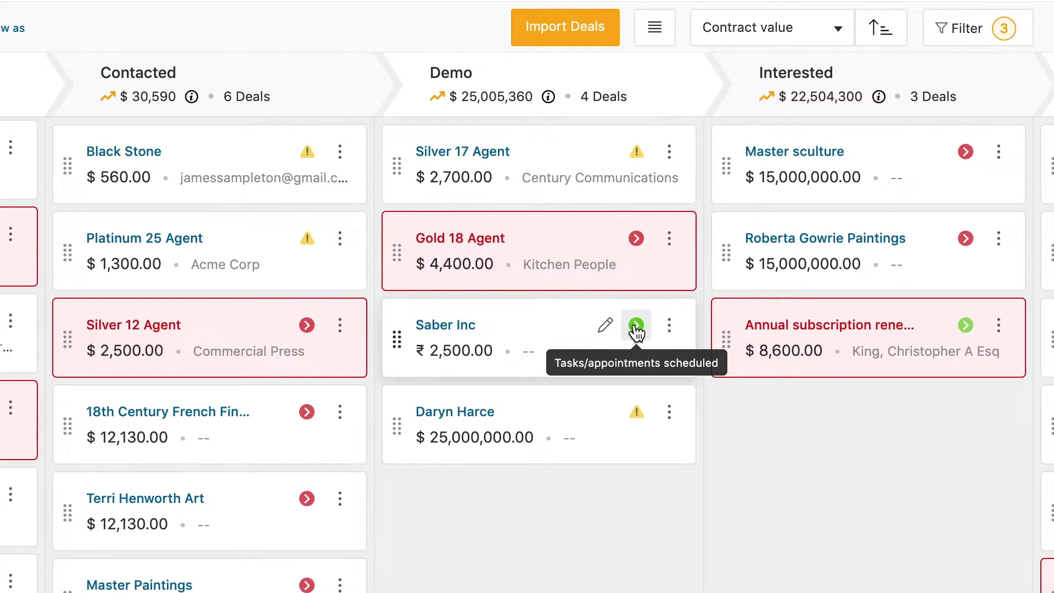
{"action": "left_click", "coordinate": [658, 124]}
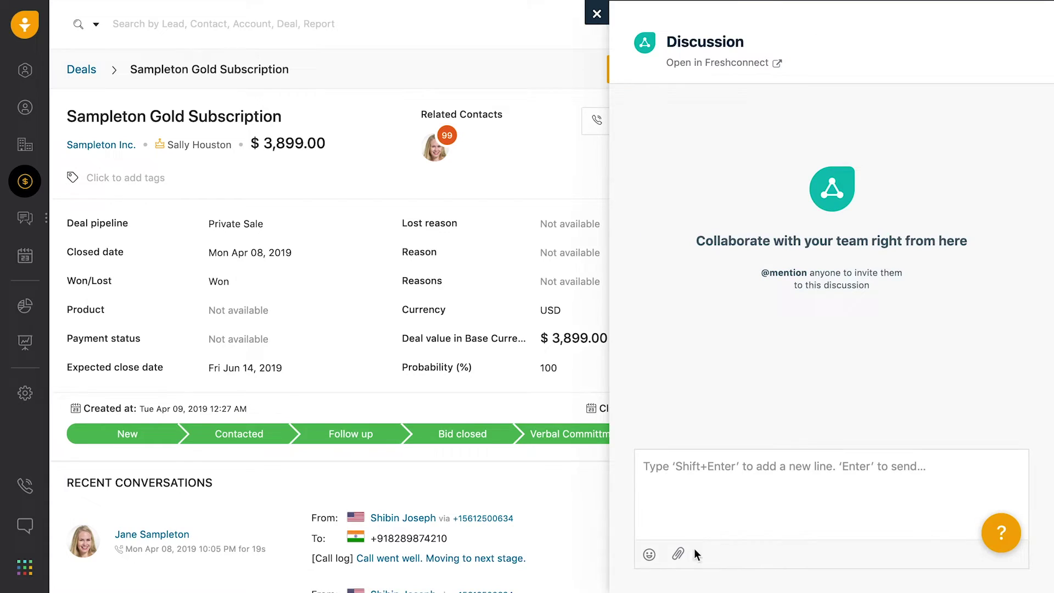
{"action": "type", "text": "@crai"}
{"action": "key", "text": "Down"}
{"action": "key", "text": "Return"}
{"action": "type", "text": "can you please send over the final contract?"}
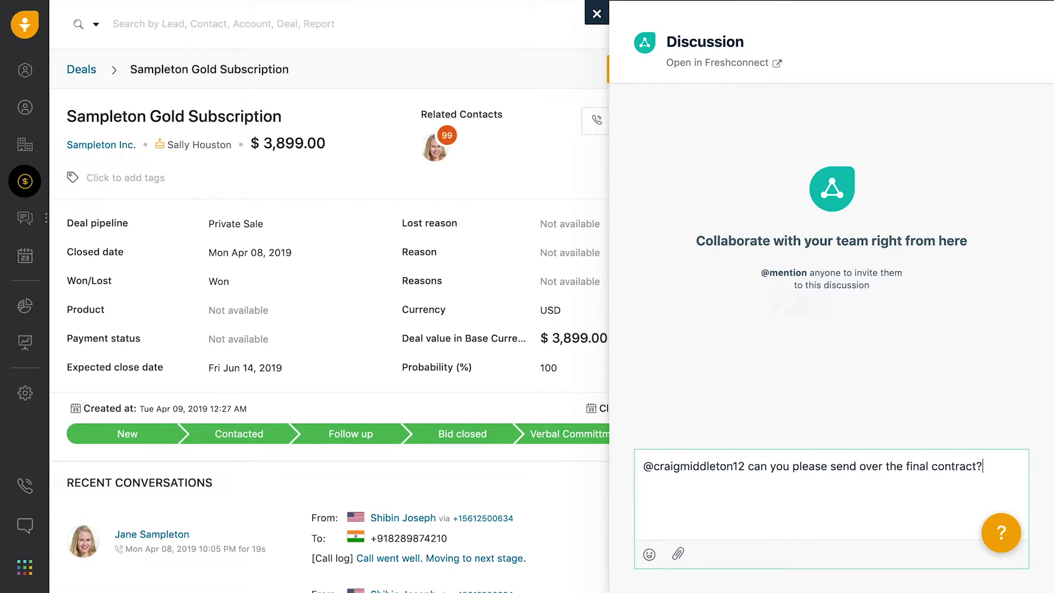
{"action": "mouse_move", "coordinate": [597, 297]}
{"action": "left_mouse_down"}
{"action": "mouse_move", "coordinate": [463, 561]}
{"action": "mouse_move", "coordinate": [336, 560]}
{"action": "left_mouse_up"}
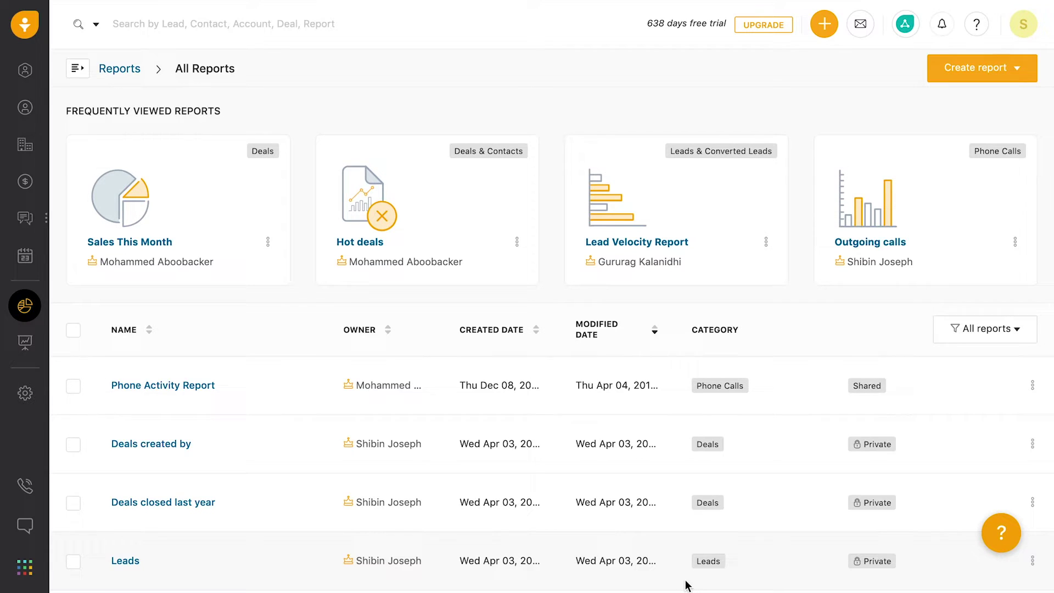
Open the Lead Velocity Report to view its leads-by-owner chart and table.
{"action": "left_click", "coordinate": [636, 238]}
{"action": "scroll", "coordinate": [766, 283], "scroll_direction": "down", "scroll_amount": 5}
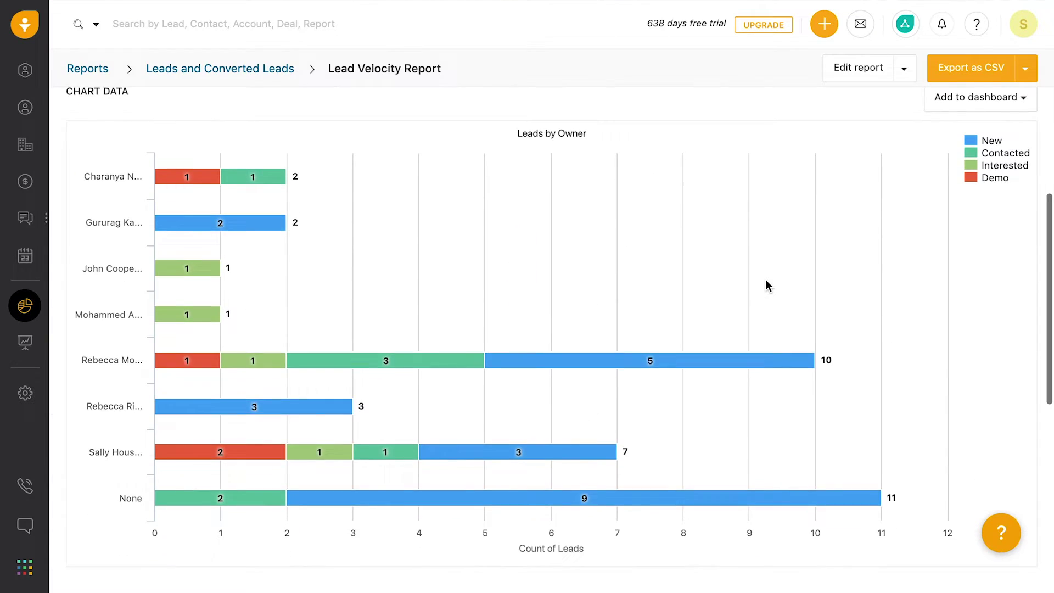
{"action": "scroll", "coordinate": [692, 217], "scroll_direction": "down", "scroll_amount": 2}
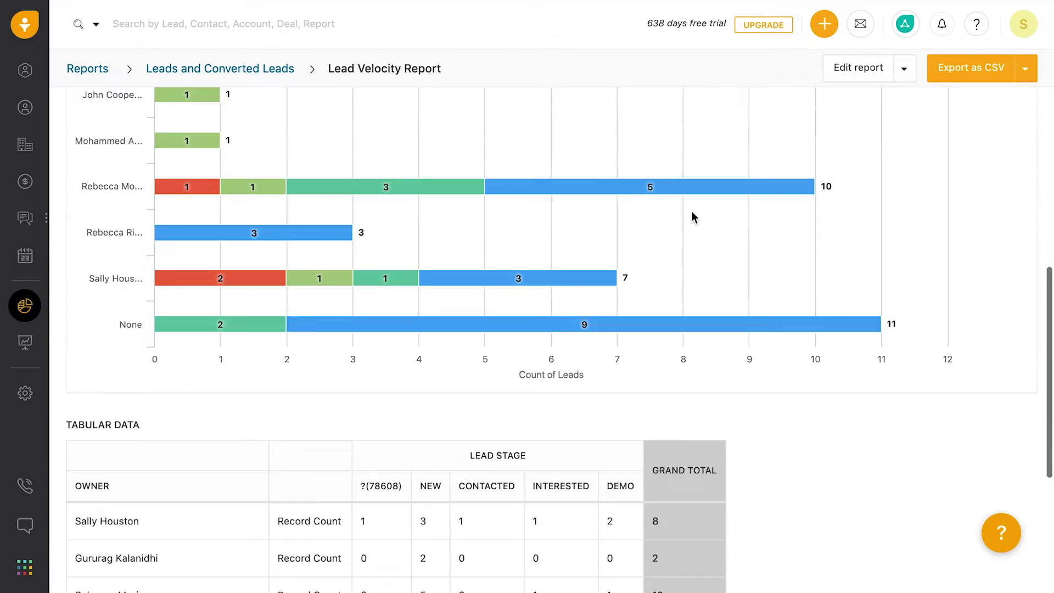
{"action": "scroll", "coordinate": [796, 377], "scroll_direction": "down", "scroll_amount": 3}
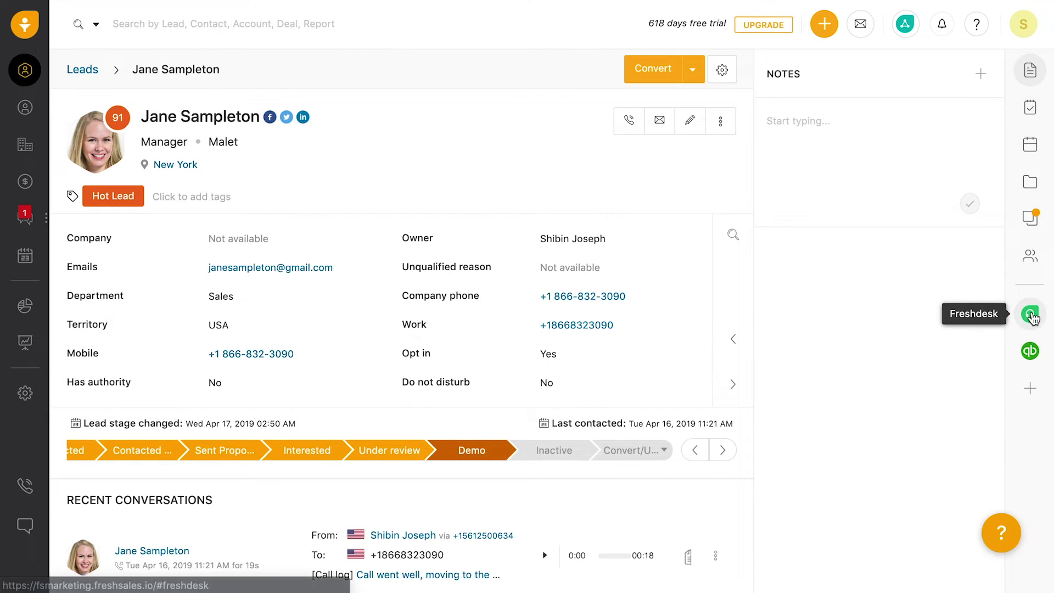
Add a private note about the 25,000-record import to ticket #8, Data import failed.
{"action": "left_click", "coordinate": [1030, 315]}
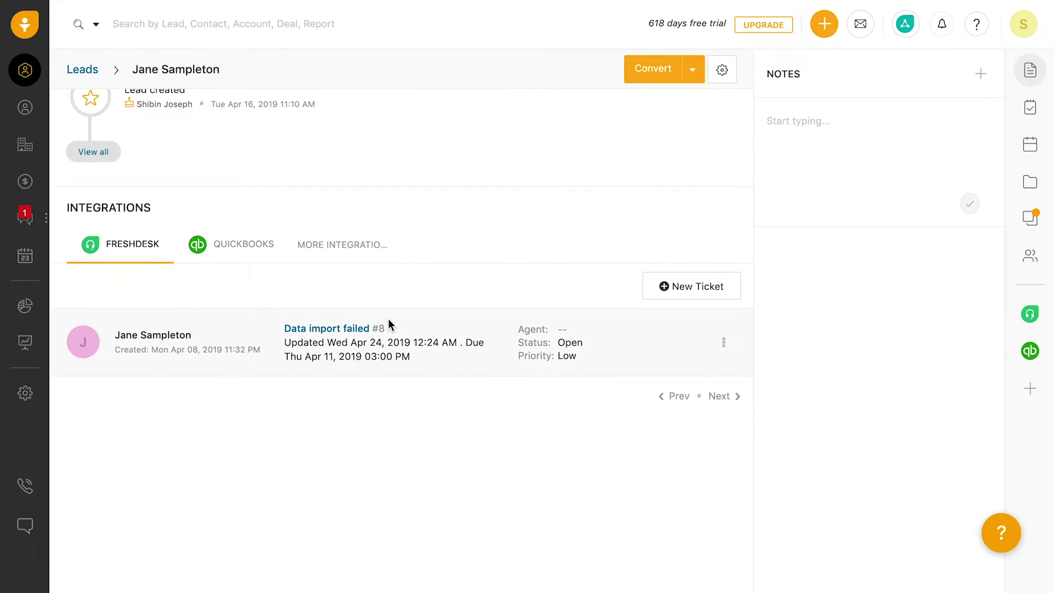
{"action": "left_click", "coordinate": [354, 330]}
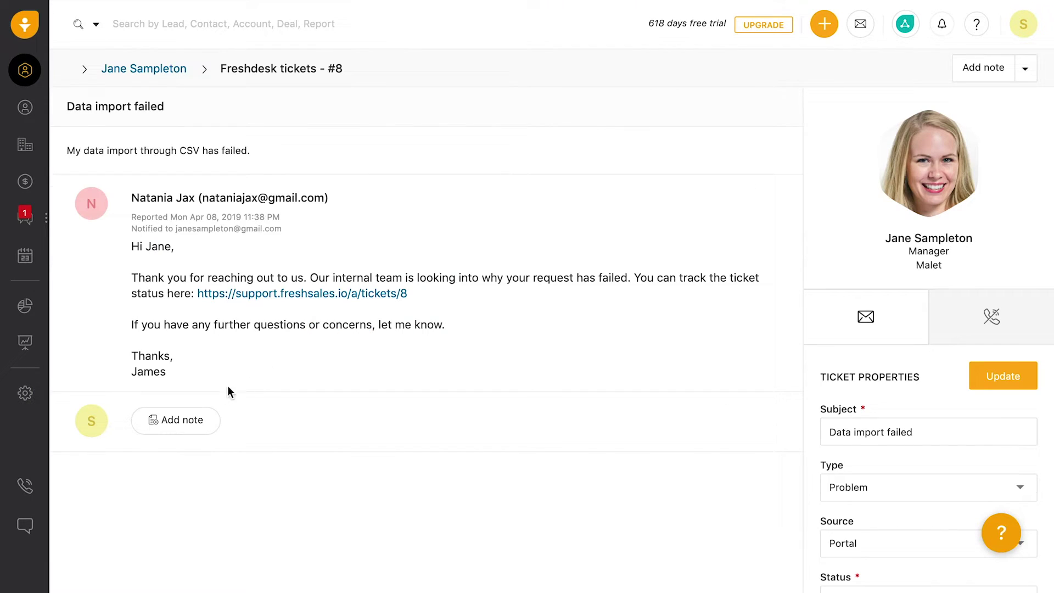
{"action": "left_click", "coordinate": [184, 427]}
{"action": "type", "text": "Connected with the lead on call. Import file size is 25,000 records."}
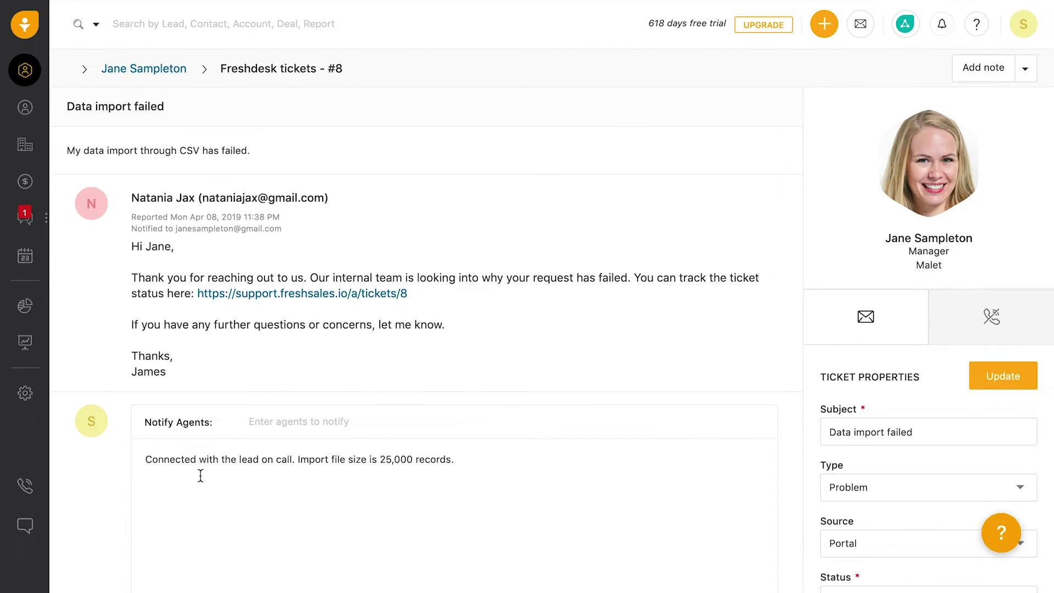
{"action": "left_click", "coordinate": [711, 554]}
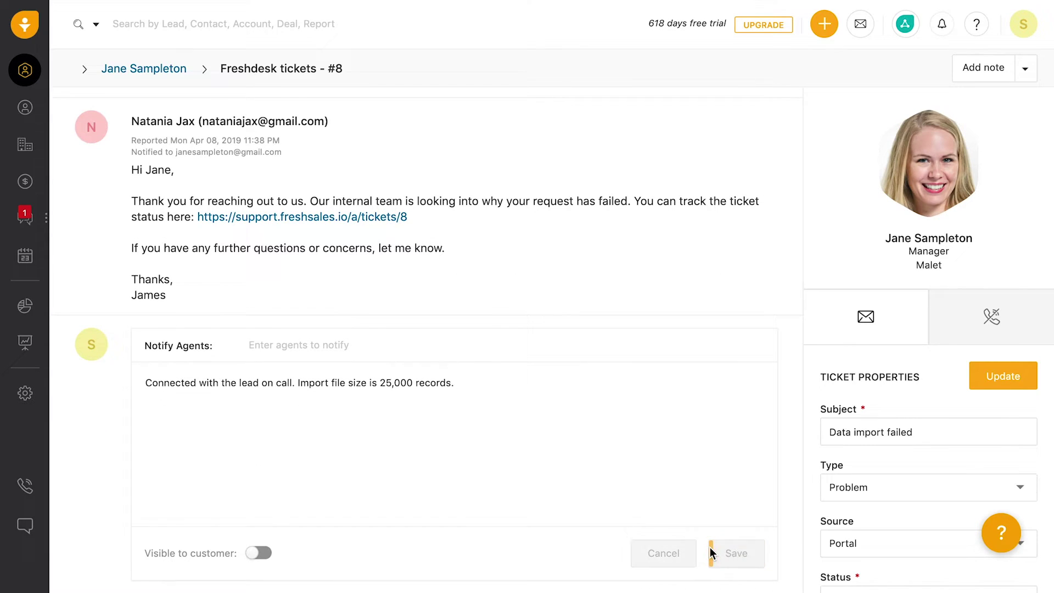
{"action": "scroll", "coordinate": [953, 530], "scroll_direction": "down", "scroll_amount": 3}
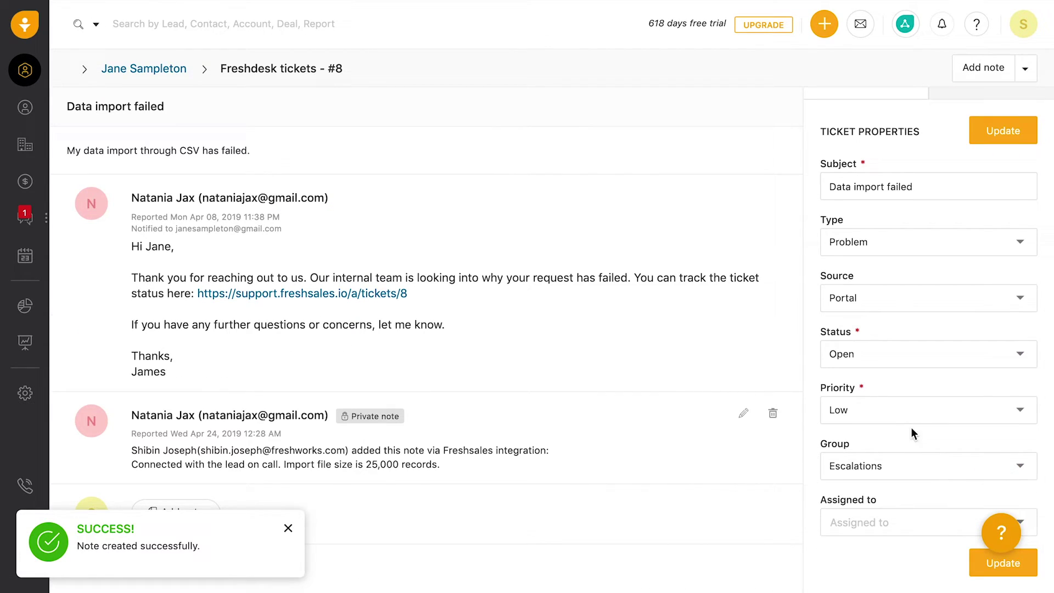
Set the ticket's priority to High and update the ticket.
{"action": "left_click", "coordinate": [910, 411]}
{"action": "left_click", "coordinate": [897, 486]}
{"action": "left_click", "coordinate": [991, 136]}
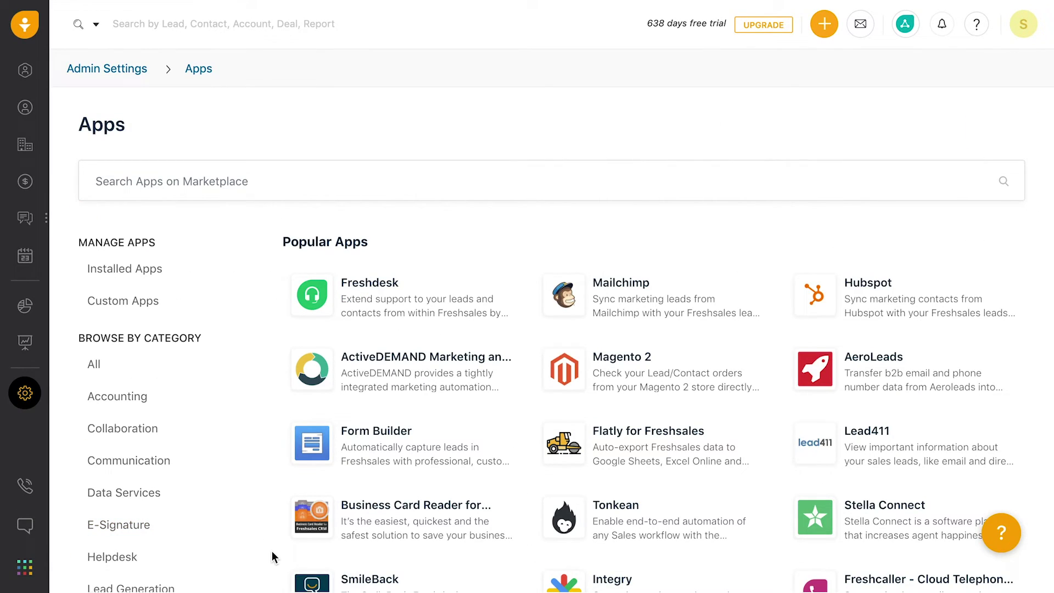
{"action": "scroll", "coordinate": [272, 552], "scroll_direction": "down", "scroll_amount": 2}
{"action": "scroll", "coordinate": [272, 553], "scroll_direction": "down", "scroll_amount": 2}
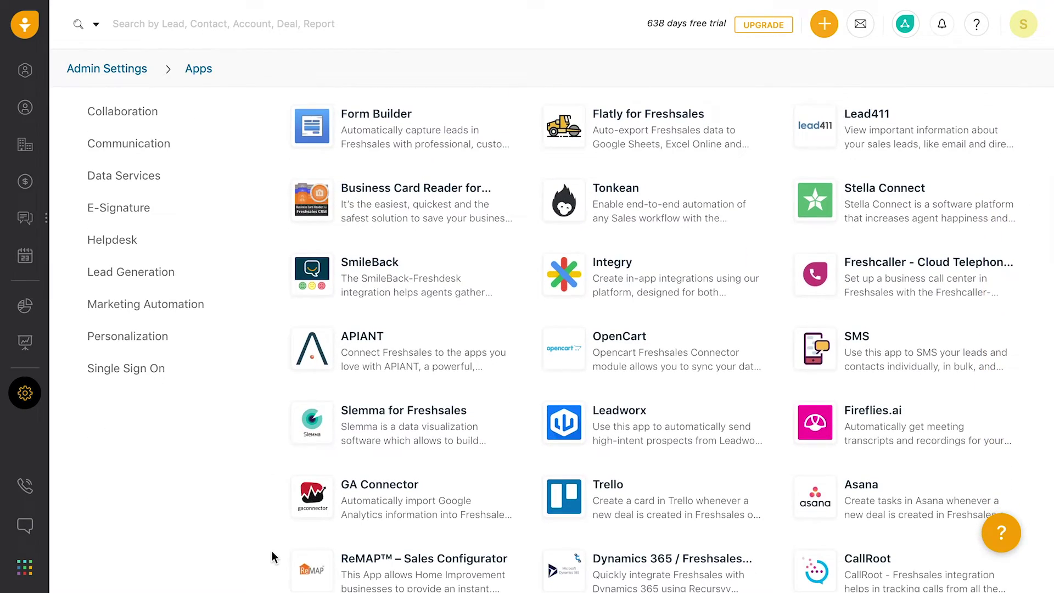
{"action": "scroll", "coordinate": [273, 553], "scroll_direction": "down", "scroll_amount": 1}
{"action": "scroll", "coordinate": [273, 553], "scroll_direction": "down", "scroll_amount": 2}
{"action": "scroll", "coordinate": [272, 553], "scroll_direction": "down", "scroll_amount": 1}
{"action": "scroll", "coordinate": [272, 553], "scroll_direction": "down", "scroll_amount": 1}
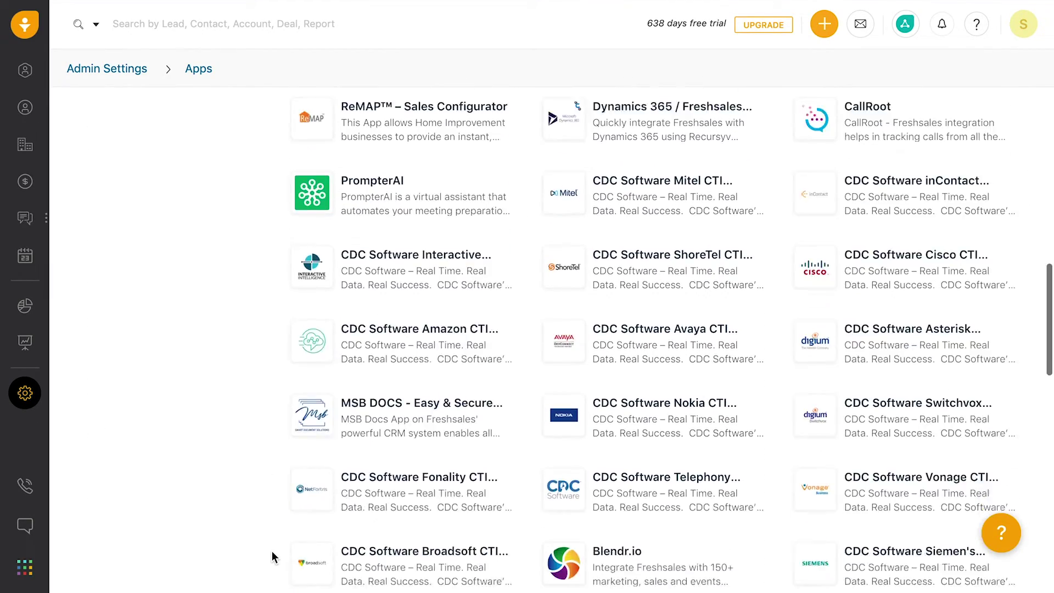
{"action": "scroll", "coordinate": [272, 557], "scroll_direction": "down", "scroll_amount": 3}
{"action": "scroll", "coordinate": [272, 557], "scroll_direction": "down", "scroll_amount": 3}
{"action": "scroll", "coordinate": [272, 556], "scroll_direction": "down", "scroll_amount": 2}
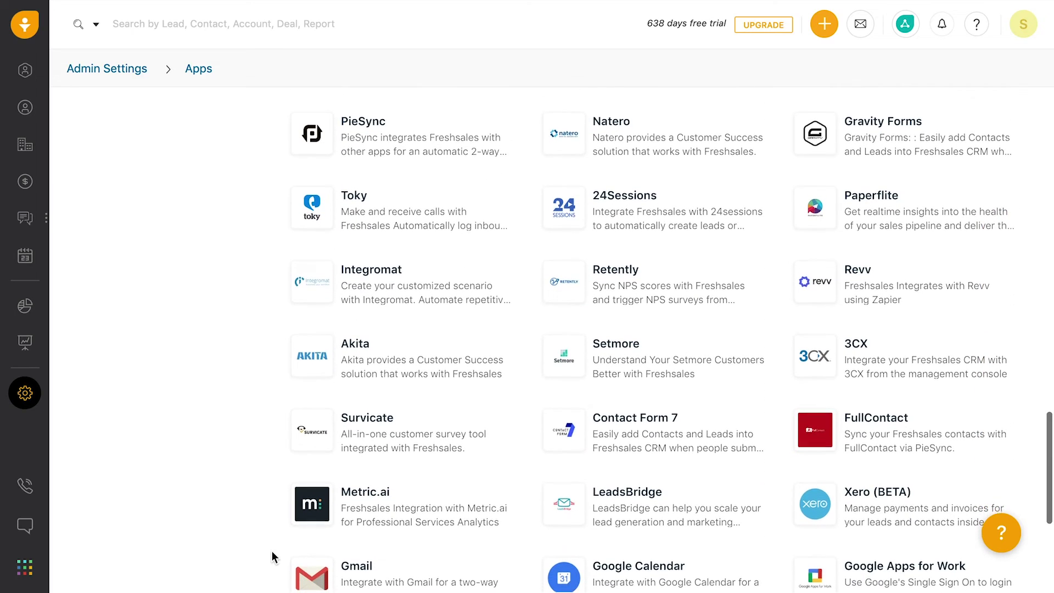
{"action": "scroll", "coordinate": [273, 551], "scroll_direction": "down", "scroll_amount": 4}
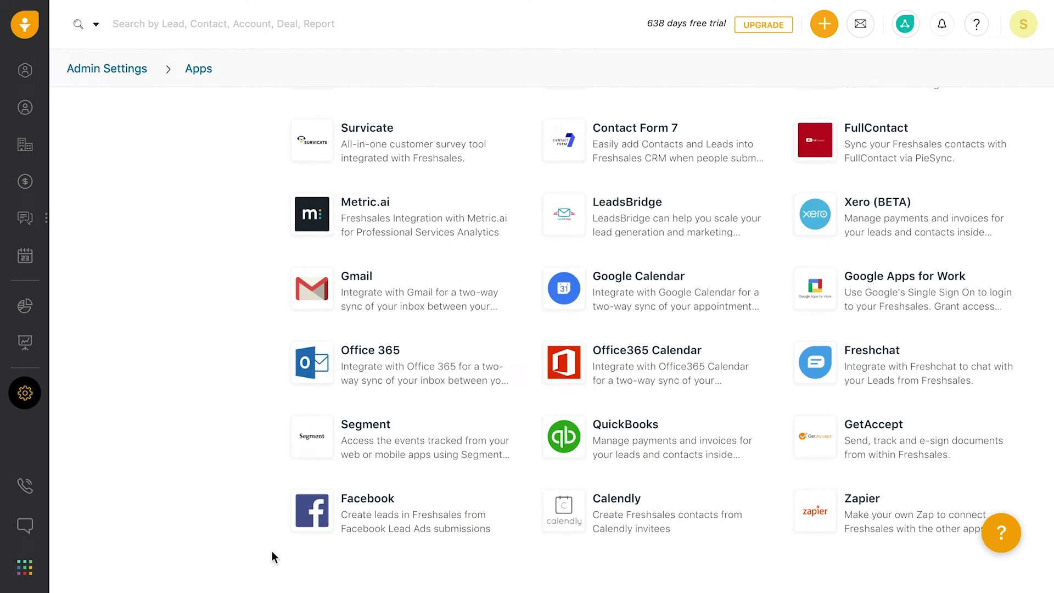